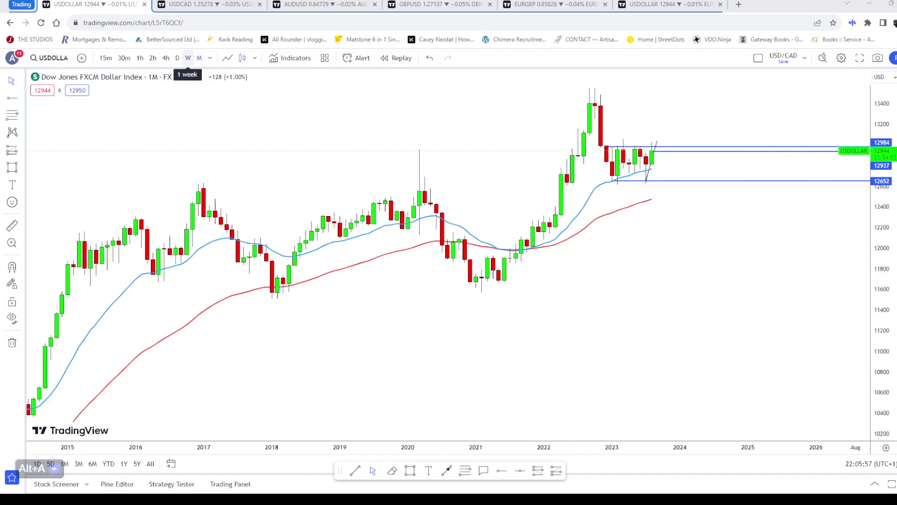
Zoom into the USDOLLAR monthly candles from 2021 and pan left to leave space for future months
scroll(511, 330, "up", 3)
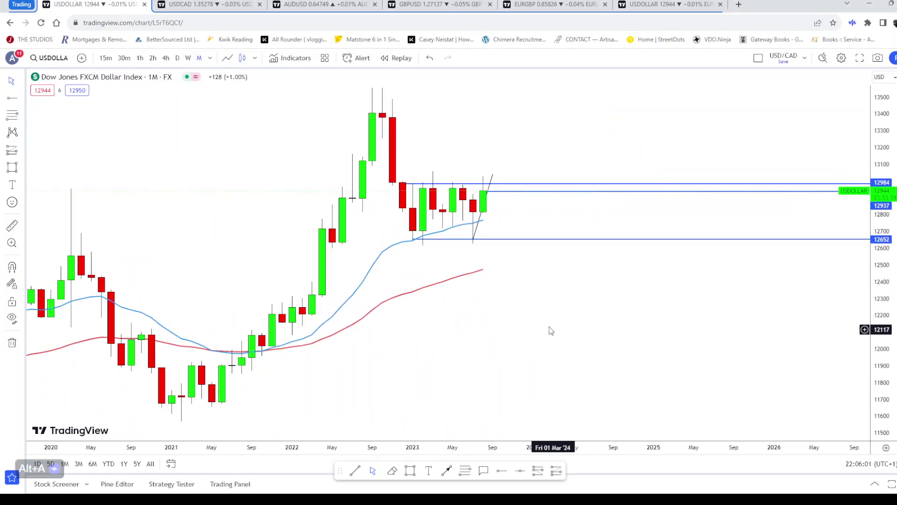
left_click_drag(535, 325, 483, 296)
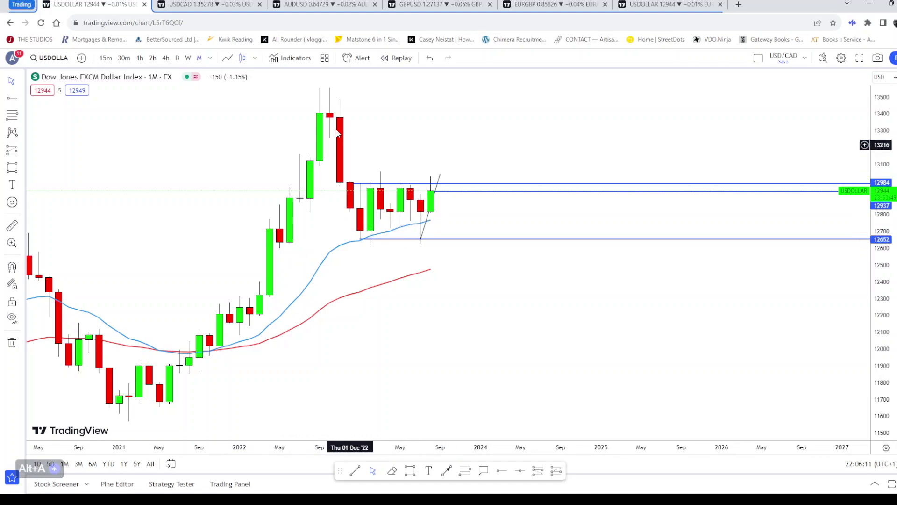
Switch USDOLLAR to weekly candles and frame the chart from March 2022 to early 2025
left_click(190, 58)
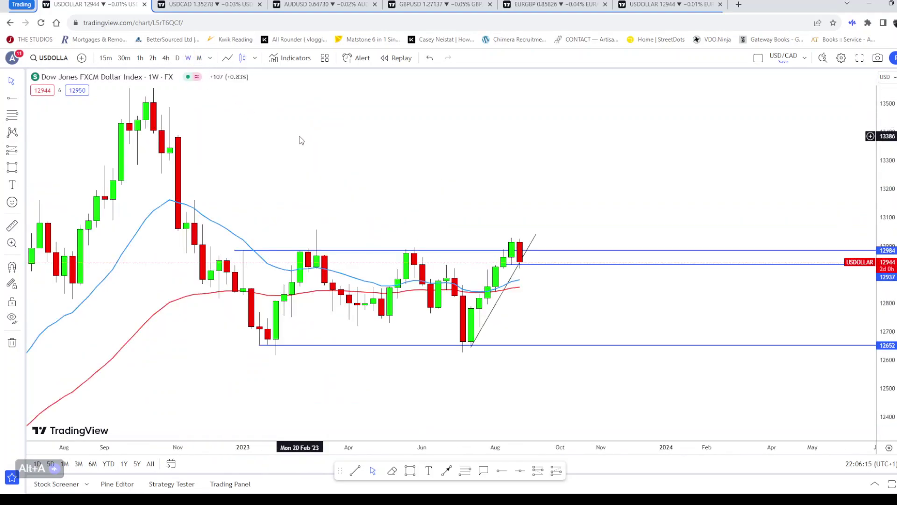
scroll(356, 140, "down", 2)
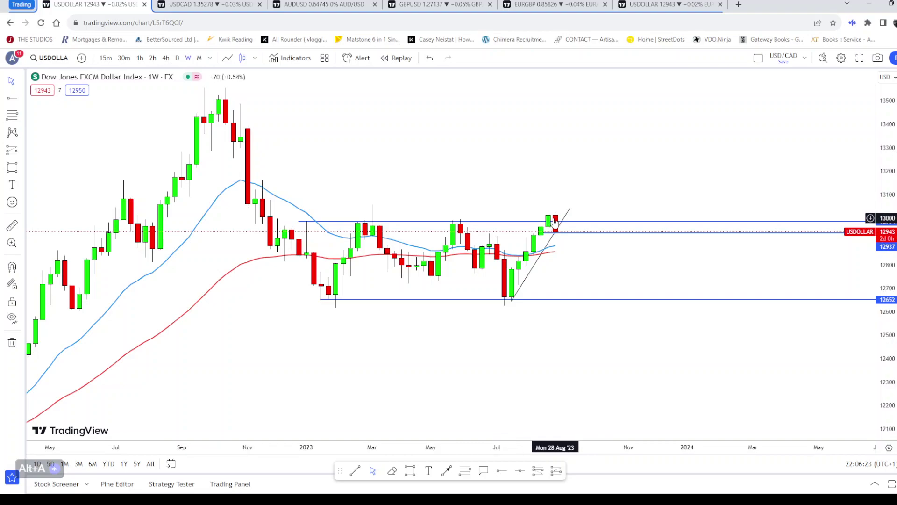
scroll(509, 213, "down", 5)
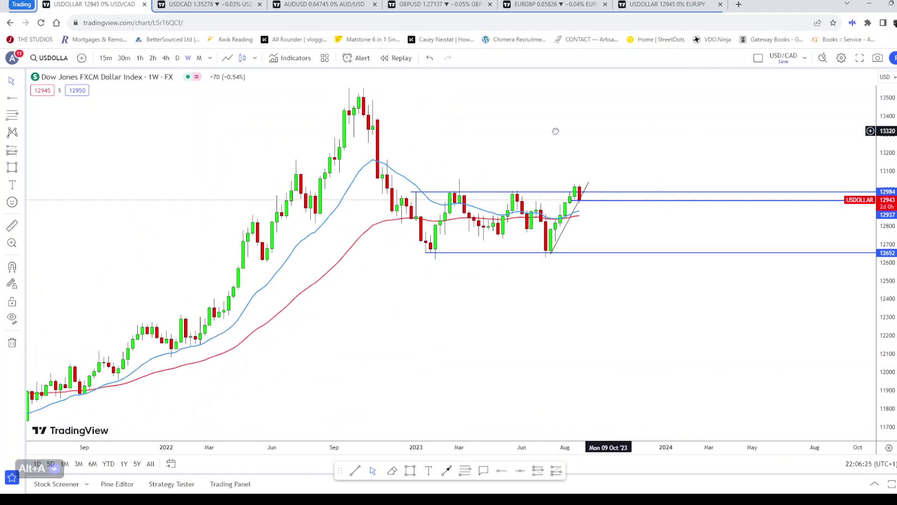
left_click_drag(555, 131, 461, 176)
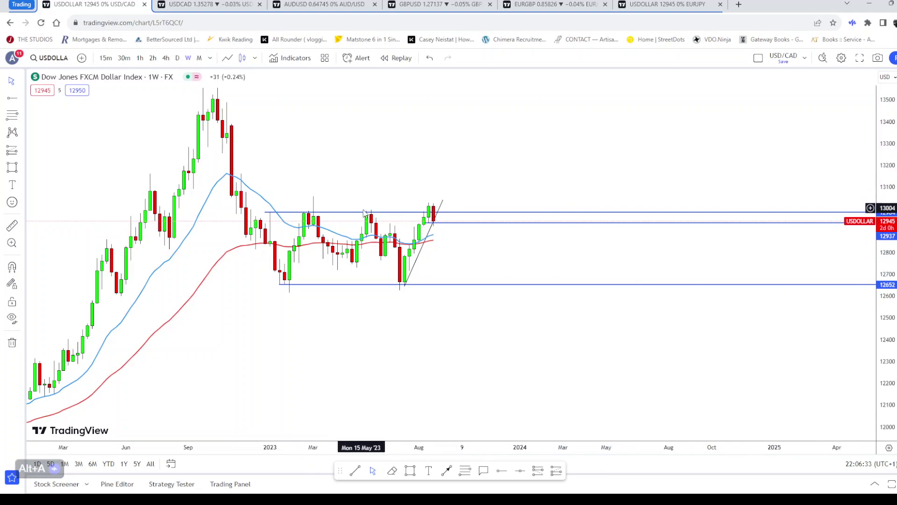
Switch to daily candles and zoom onto the May–September 2023 rally and its rising trendline
left_click(177, 57)
scroll(213, 378, "down", 2)
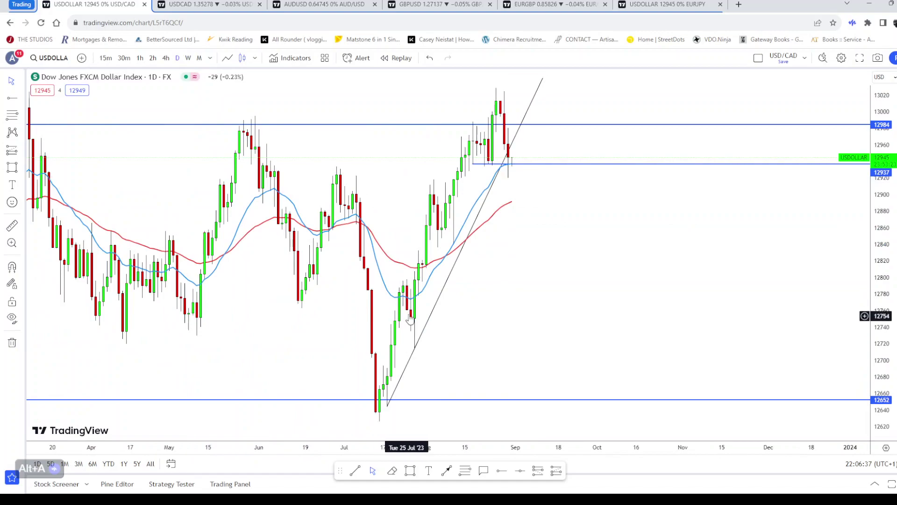
scroll(411, 320, "down", 2)
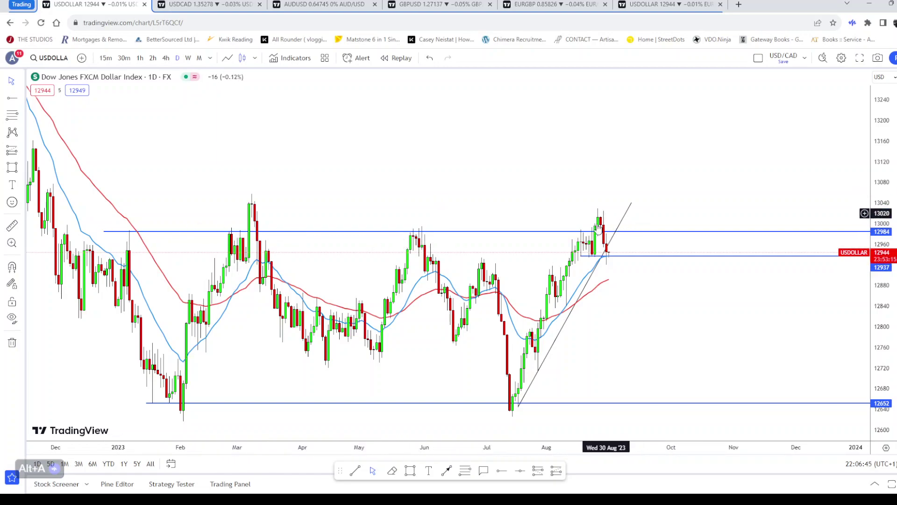
scroll(533, 257, "up", 3)
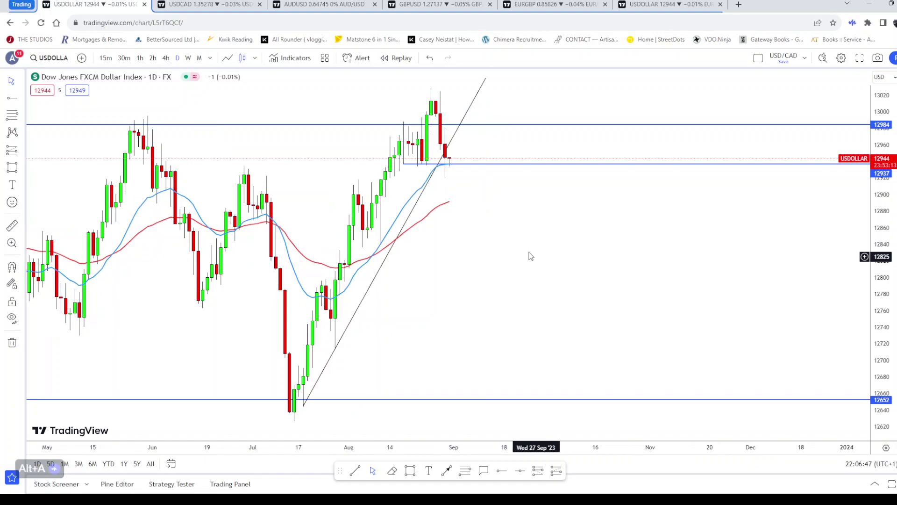
scroll(464, 217, "up", 3)
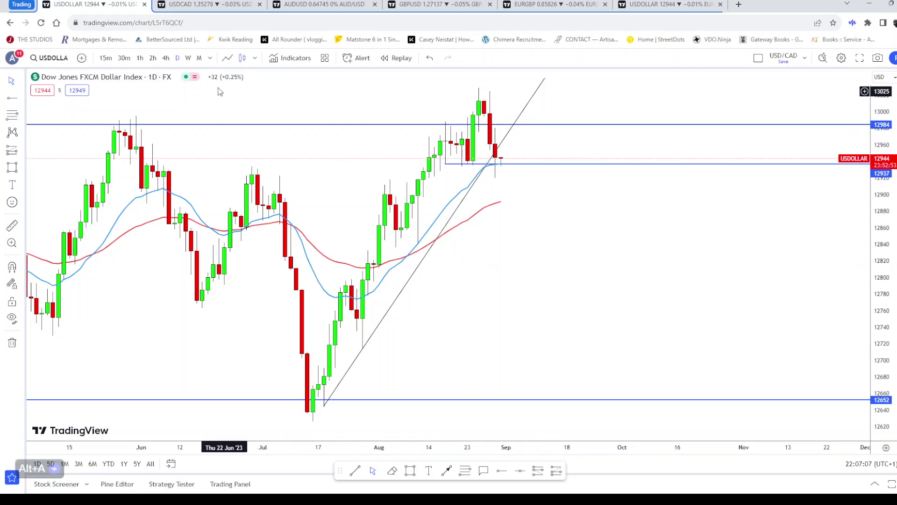
Switch to 4-hour candles and zoom out slightly on the late-August break below the trendline
left_click(167, 58)
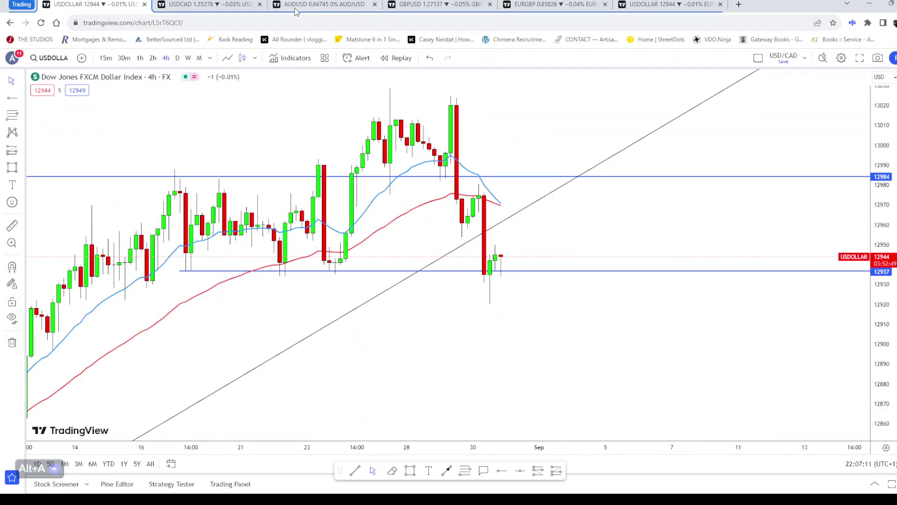
scroll(411, 186, "down", 2)
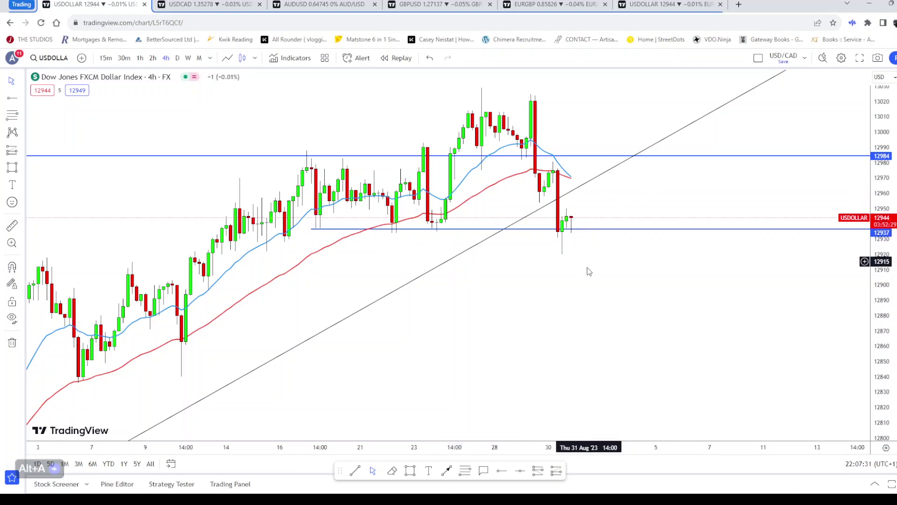
Draw a light-blue supply zone at about 12953–12960 just above the latest candles
left_click(409, 470)
left_click(526, 189)
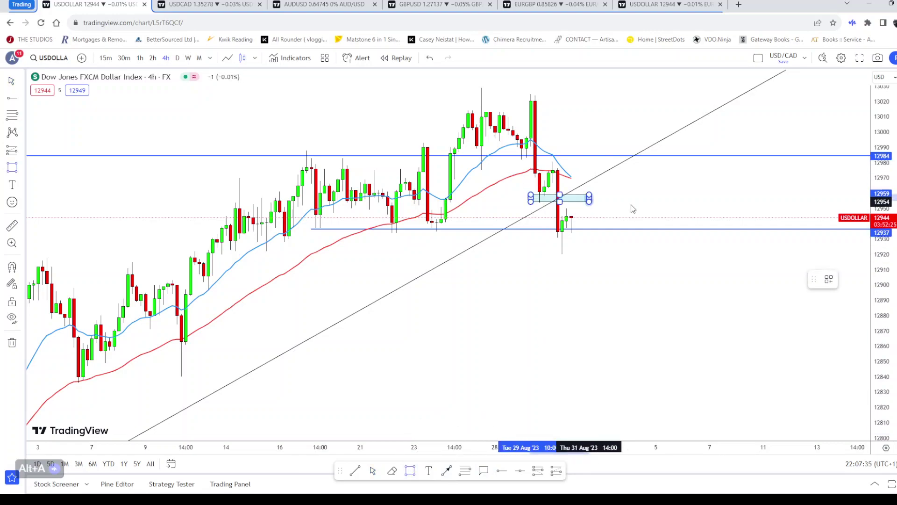
left_click(639, 201)
left_click_drag(621, 201, 619, 203)
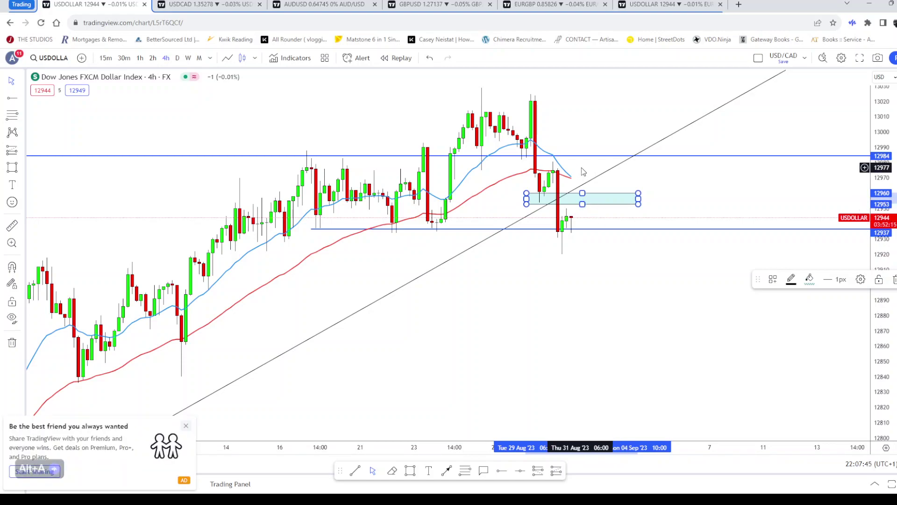
left_click(586, 369)
Draw a bearish projection: a short rise into the zone, then an arrow dropping toward 12877
left_click(448, 471)
left_click_drag(567, 226, 588, 197)
left_click(448, 471)
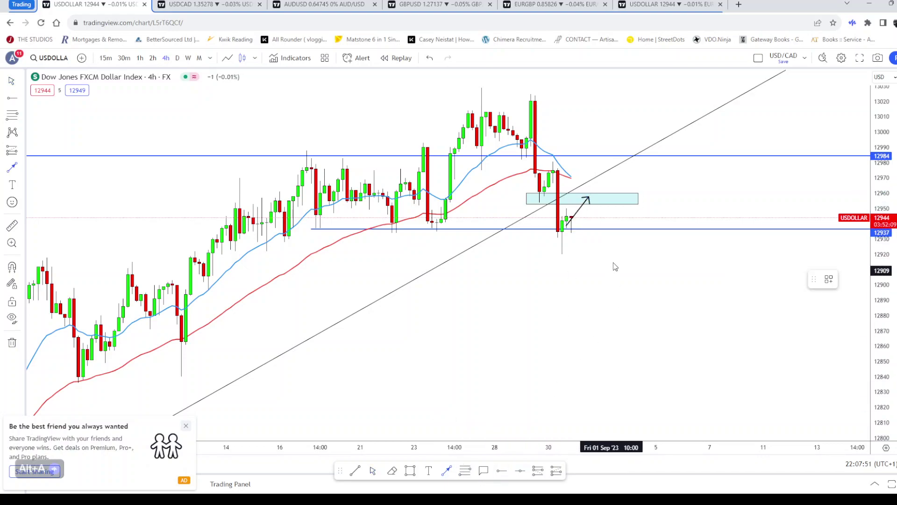
left_click_drag(589, 197, 634, 320)
left_click(656, 393)
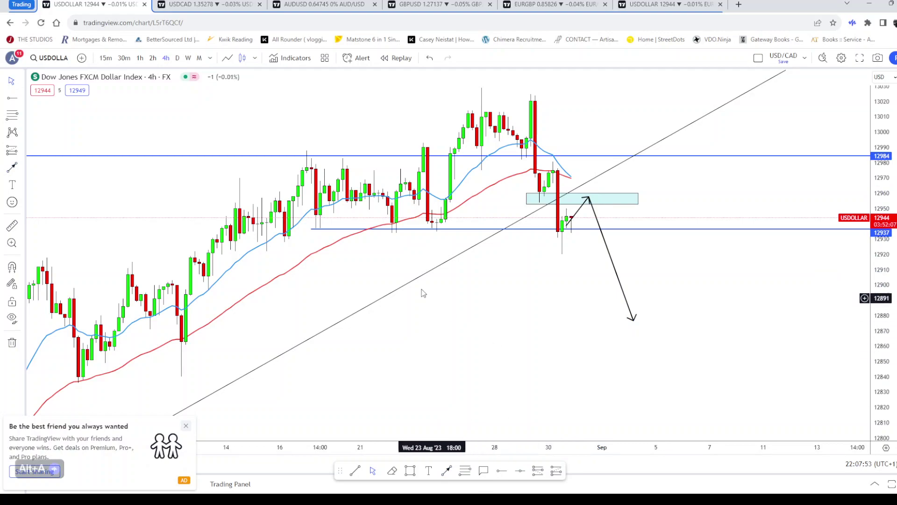
scroll(430, 281, "down", 4)
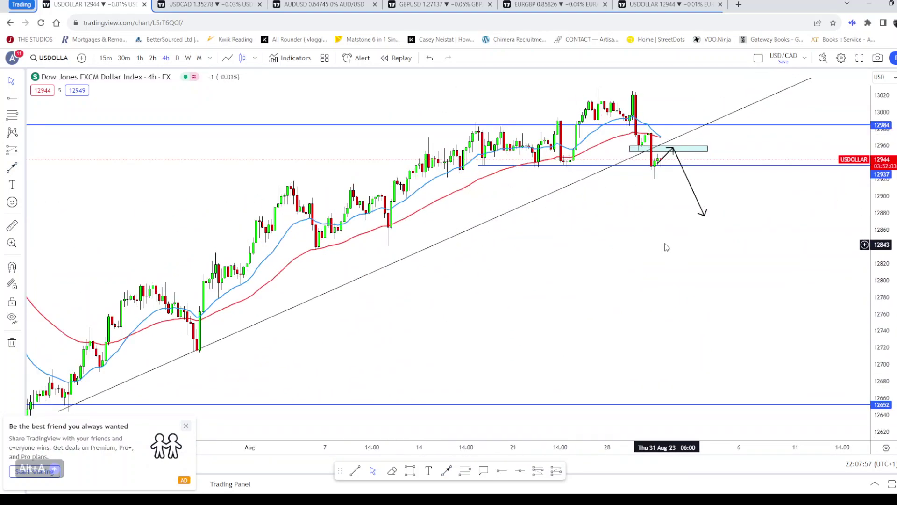
Open the USDCAD chart, restore its connection, draw a trend line from the late-August low, and switch to 2h
left_click(234, 7)
left_click(410, 387)
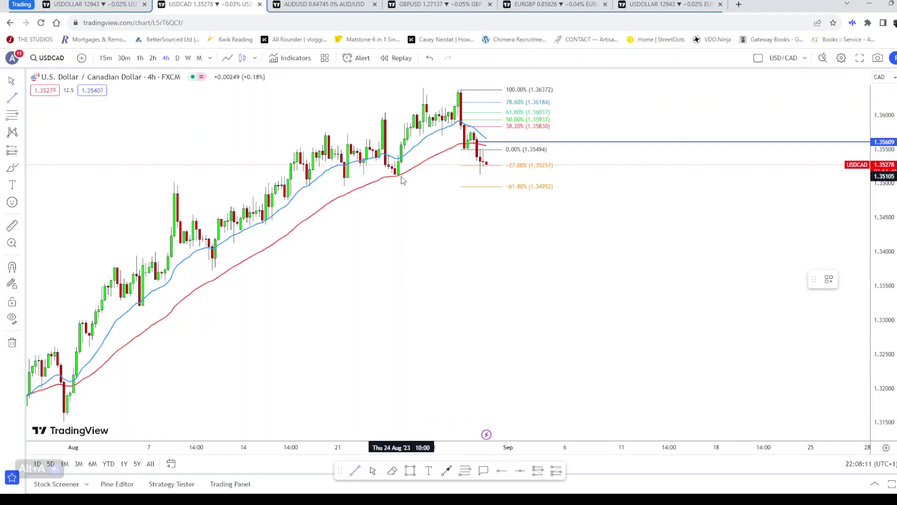
mouse_move(398, 176)
left_mouse_down()
mouse_move(460, 96)
mouse_move(505, 80)
left_mouse_up()
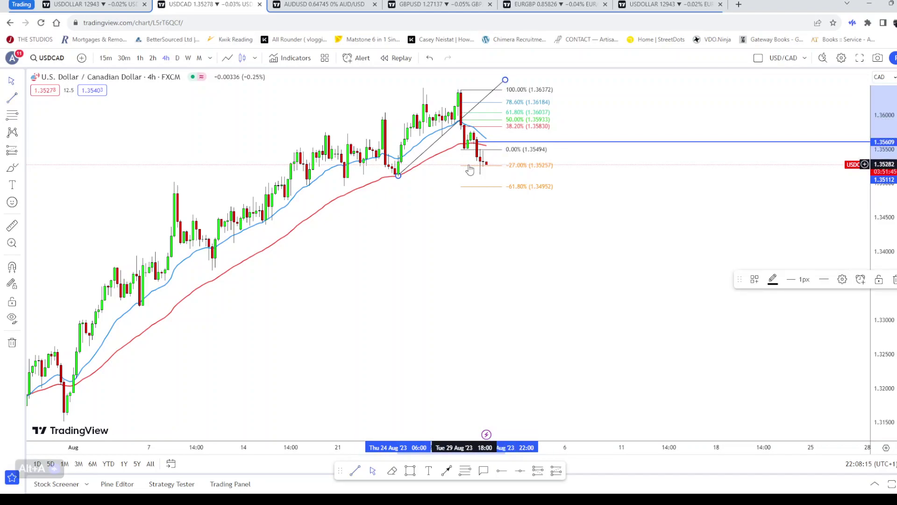
left_click(153, 58)
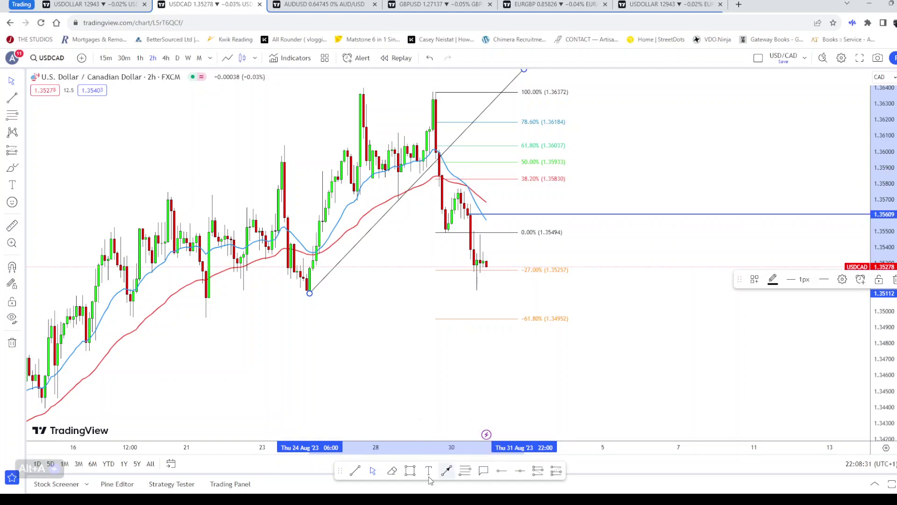
left_click(411, 472)
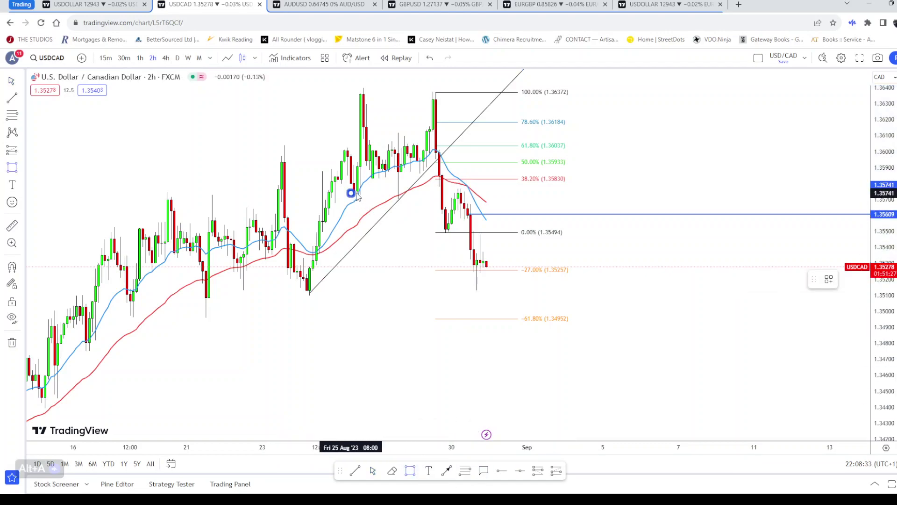
Draw a thin 1.35741–1.35759 zone spanning 25 Aug to 5 Sep and reconnect the session
left_click(602, 192)
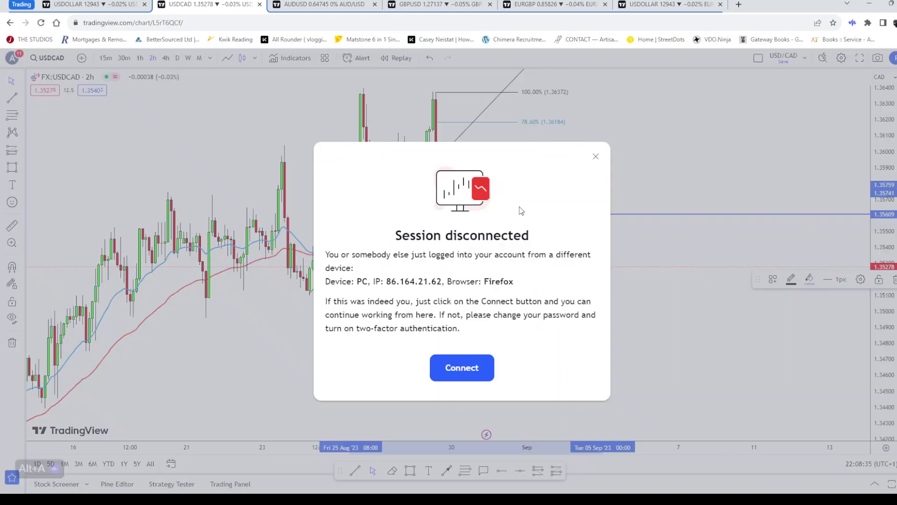
left_click(459, 367)
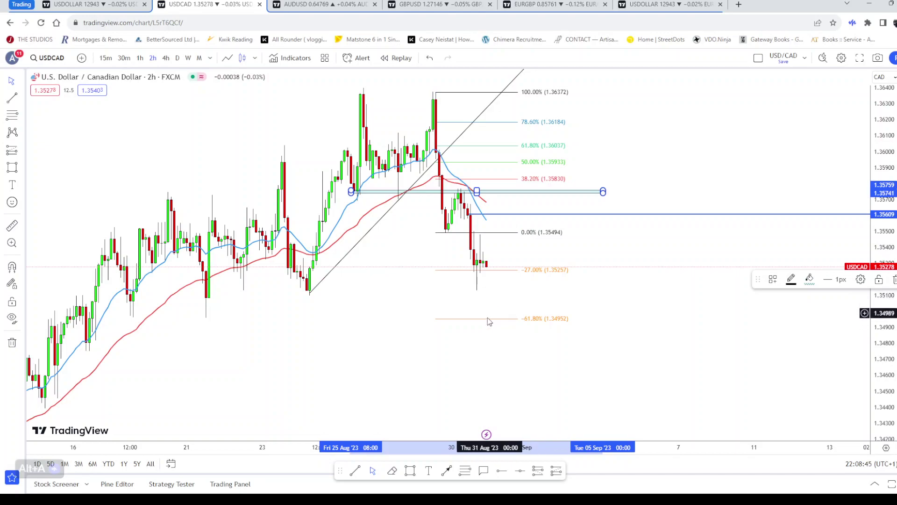
Return the USDCAD chart to 4-hour candles and show the list of line drawing tools
left_click(166, 58)
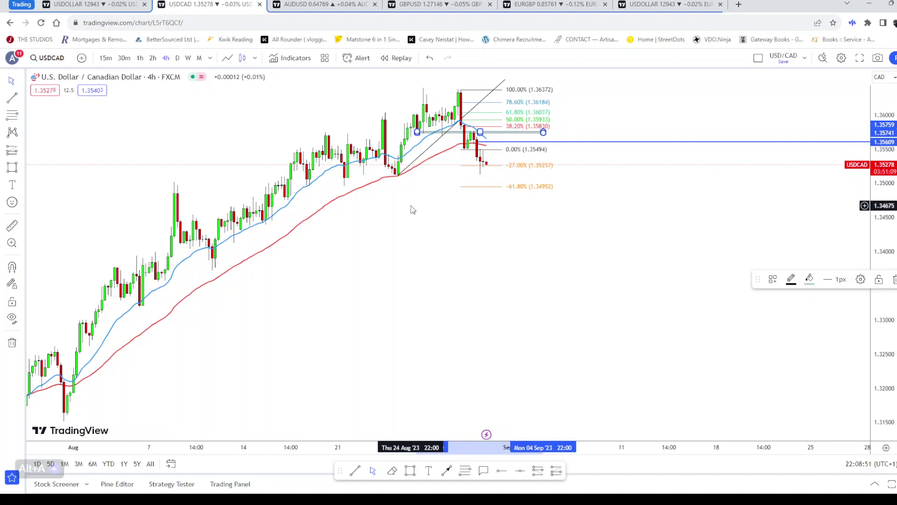
left_click(21, 99)
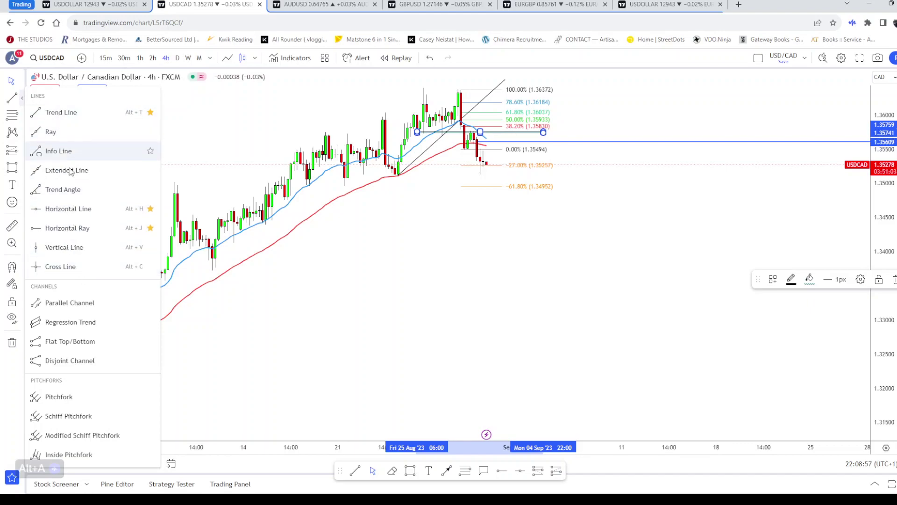
Draw a short rise from the latest low toward 1.3550, then an arrow falling to about 1.3444
left_click(446, 471)
left_click(486, 171)
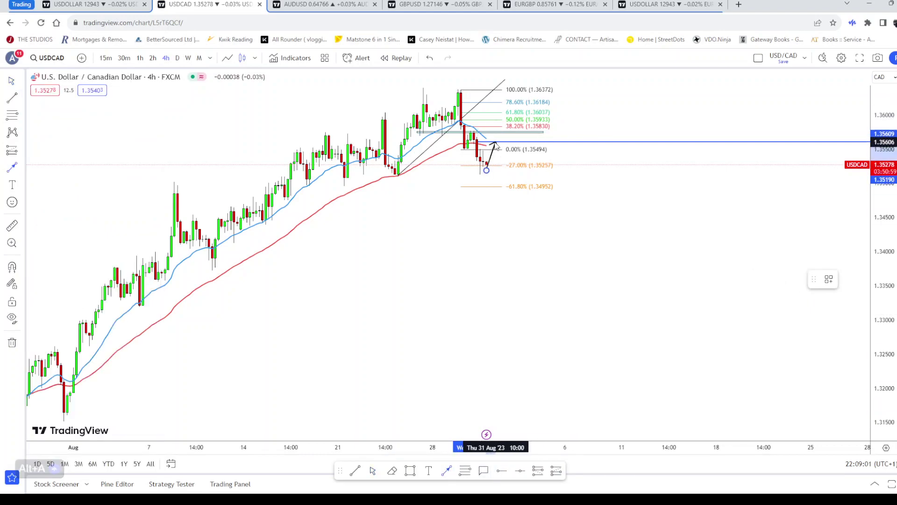
left_click(492, 153)
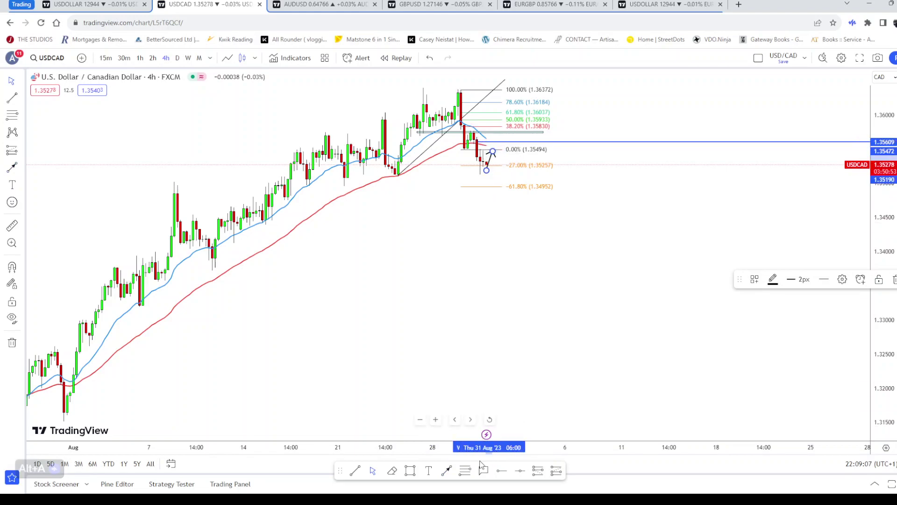
left_click(447, 469)
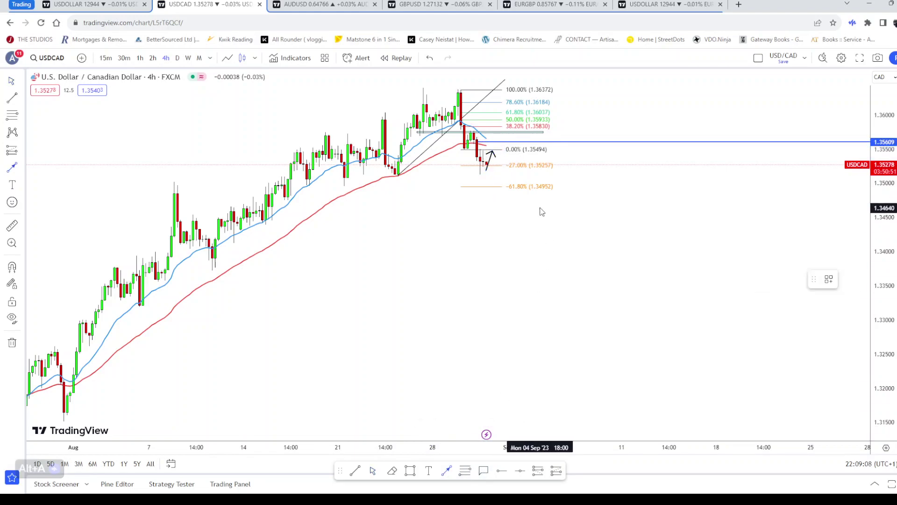
left_click(493, 153)
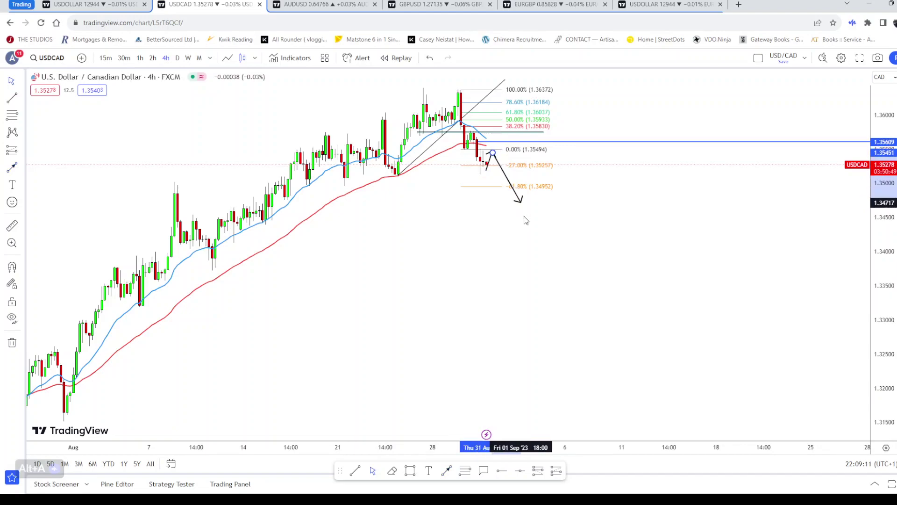
left_click_drag(532, 245, 524, 214)
left_click(480, 226)
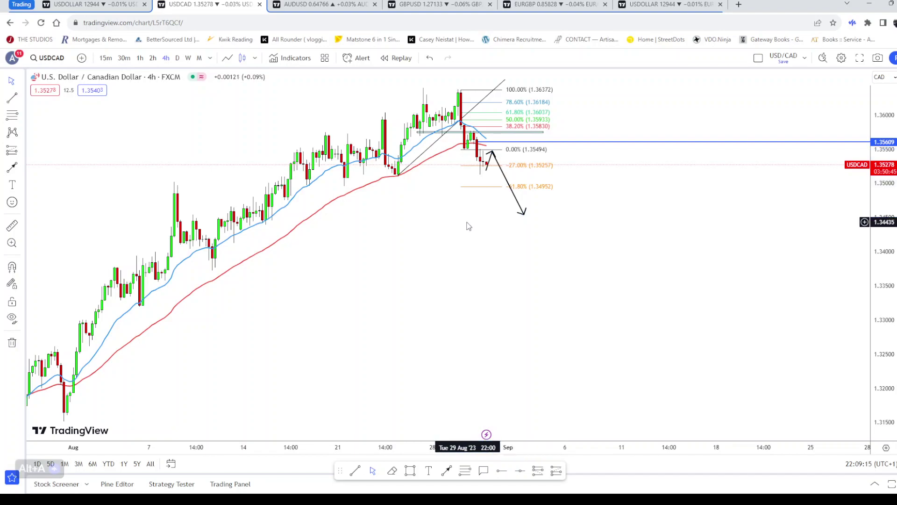